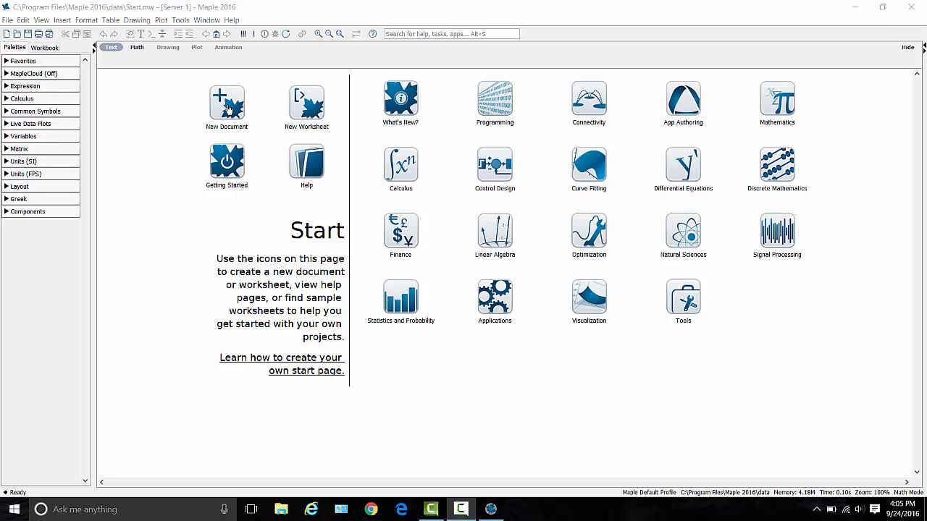
# Create a new document and insert an empty matrix with 3 rows and 4 columns.
pyautogui.click(228, 107)
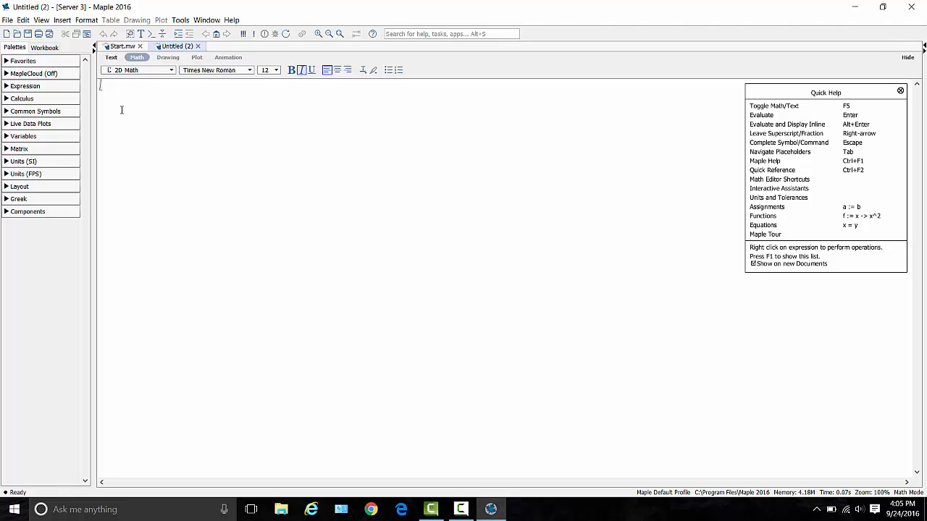
pyautogui.click(6, 150)
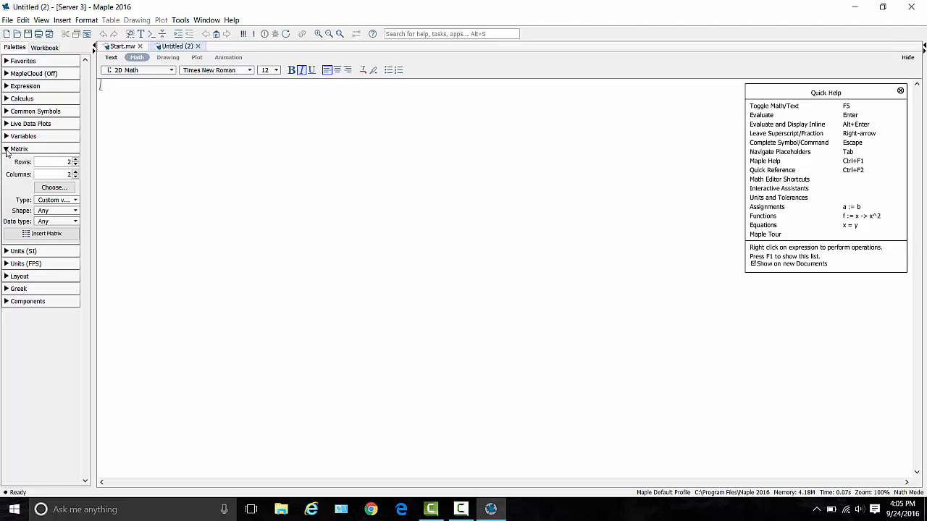
pyautogui.click(76, 163)
pyautogui.click(75, 174)
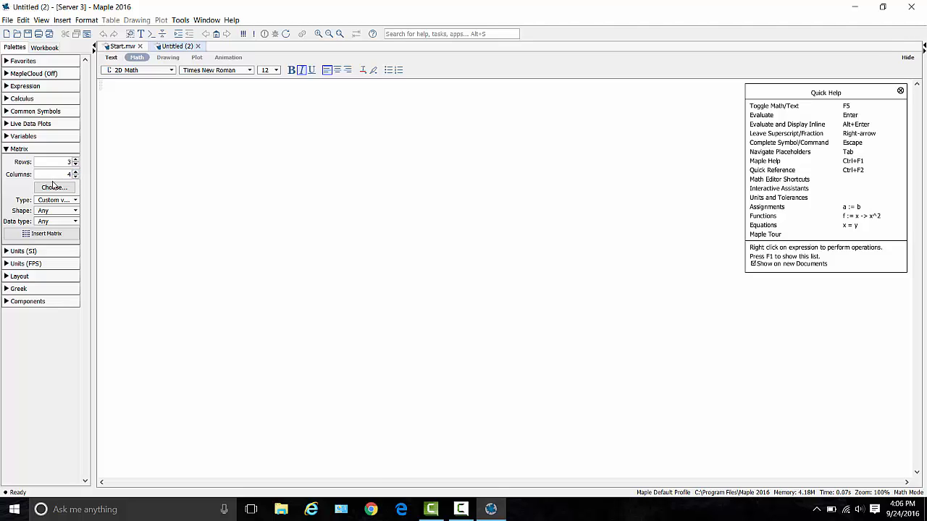
pyautogui.click(57, 234)
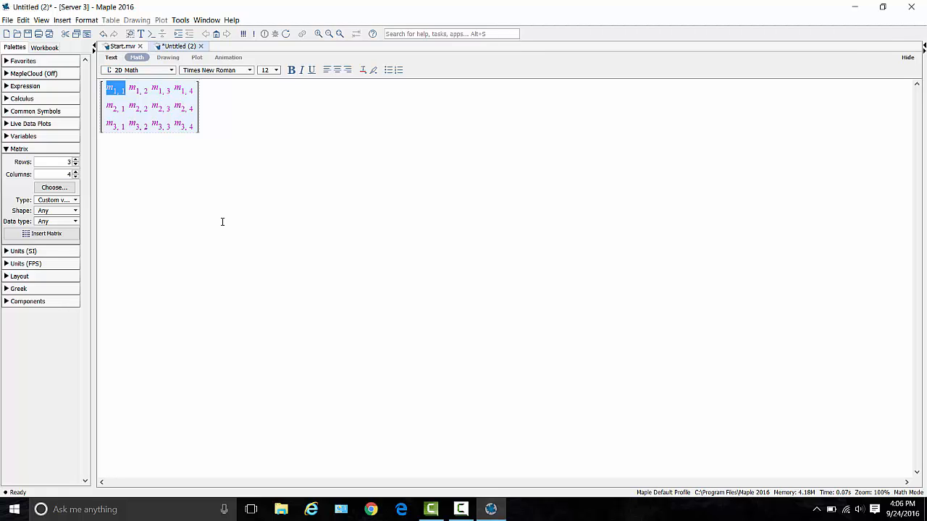
# Fill the first row of the 3×4 matrix with 2, 3, 5 and 1.
pyautogui.write('2')
pyautogui.press('Tab')
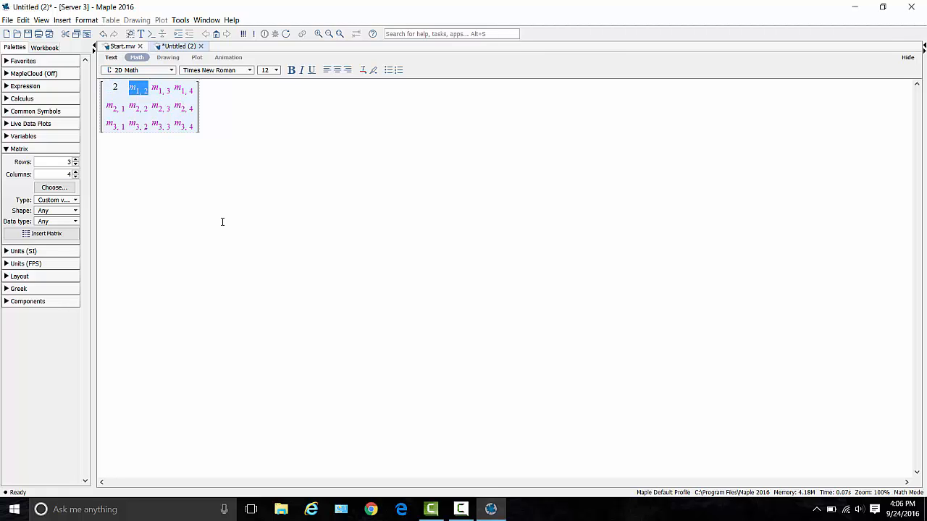
pyautogui.write('3')
pyautogui.press('Tab')
pyautogui.write('5')
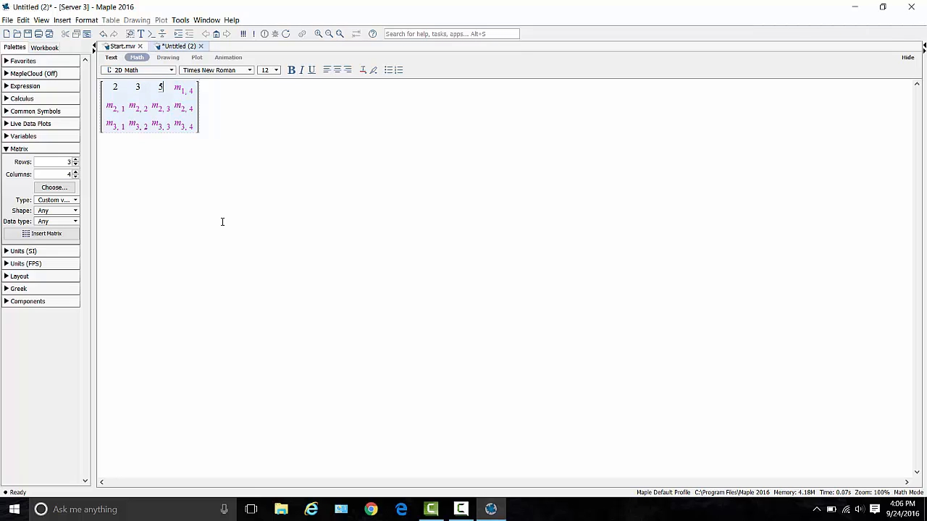
pyautogui.press('Tab')
pyautogui.write('1')
pyautogui.press('Tab')
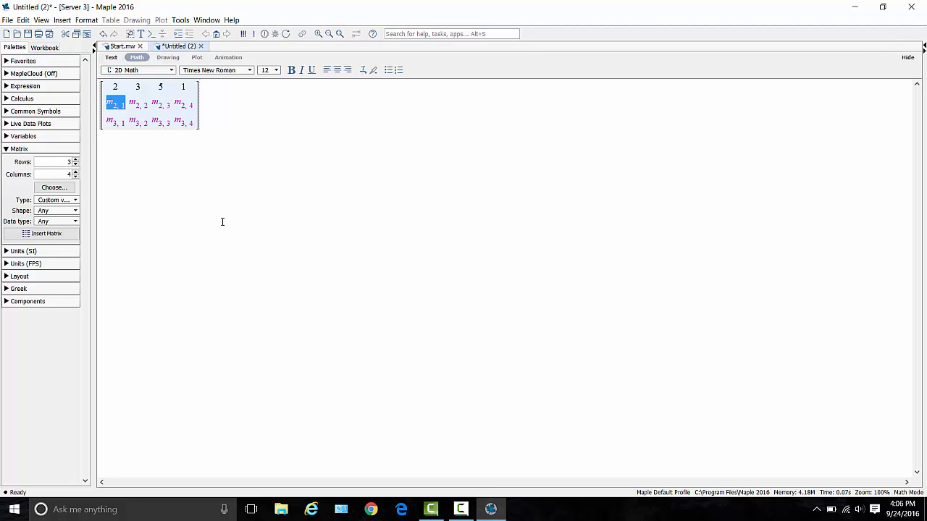
# Fill the second row of the 3×4 matrix with -1, 0, 4 and 10.
pyautogui.write('-1')
pyautogui.press('Tab')
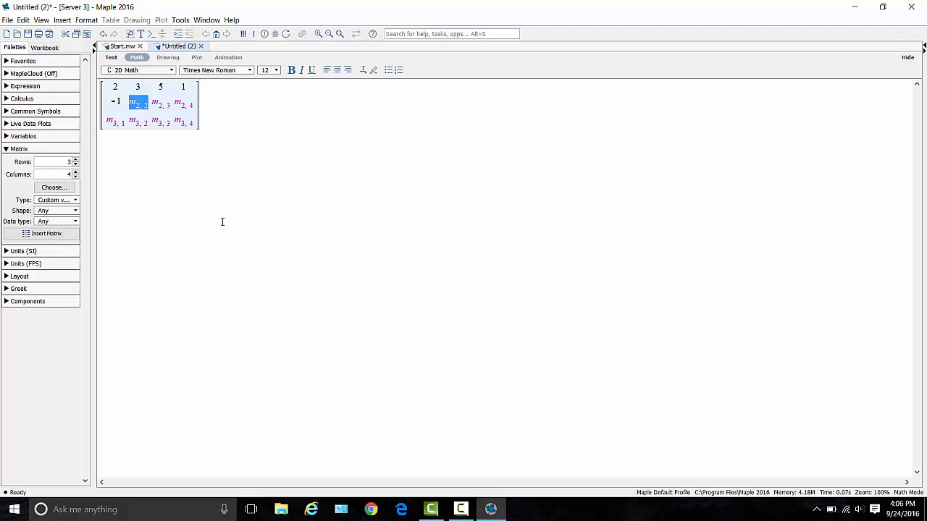
pyautogui.write('0')
pyautogui.press('Tab')
pyautogui.write('4')
pyautogui.press('Tab')
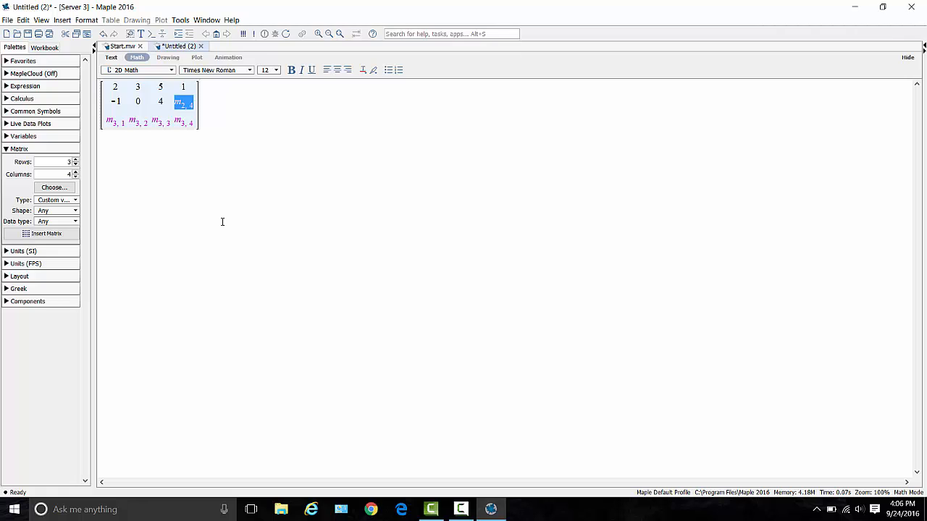
pyautogui.write('10')
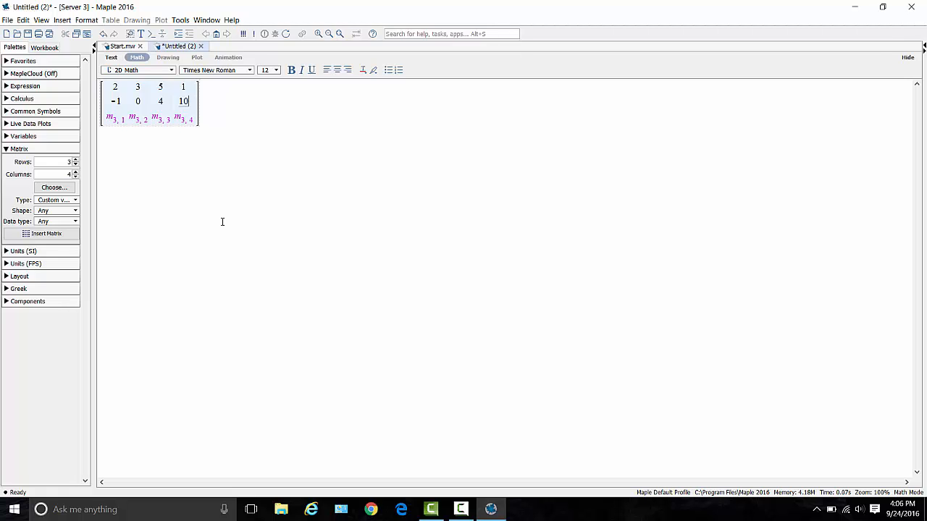
pyautogui.press('Tab')
# Fill the third row of the 3×4 matrix with 0, -3, -3 and 5, and evaluate the matrix.
pyautogui.write('0')
pyautogui.press('Tab')
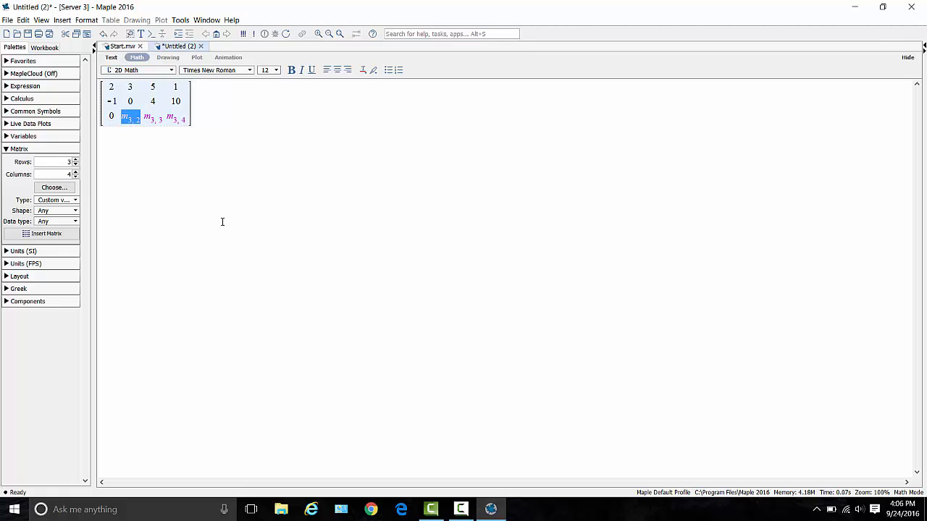
pyautogui.write('-3')
pyautogui.press('Tab')
pyautogui.write('-3')
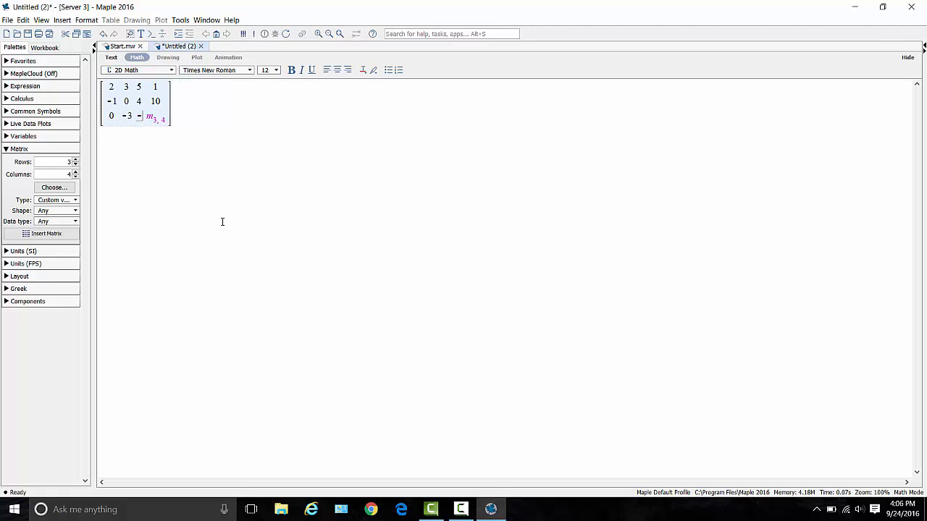
pyautogui.press('Tab')
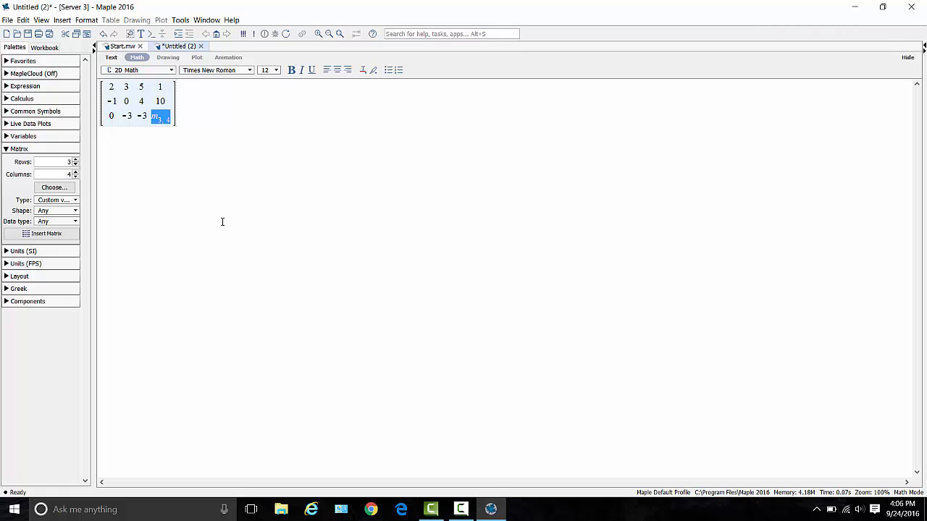
pyautogui.write('5')
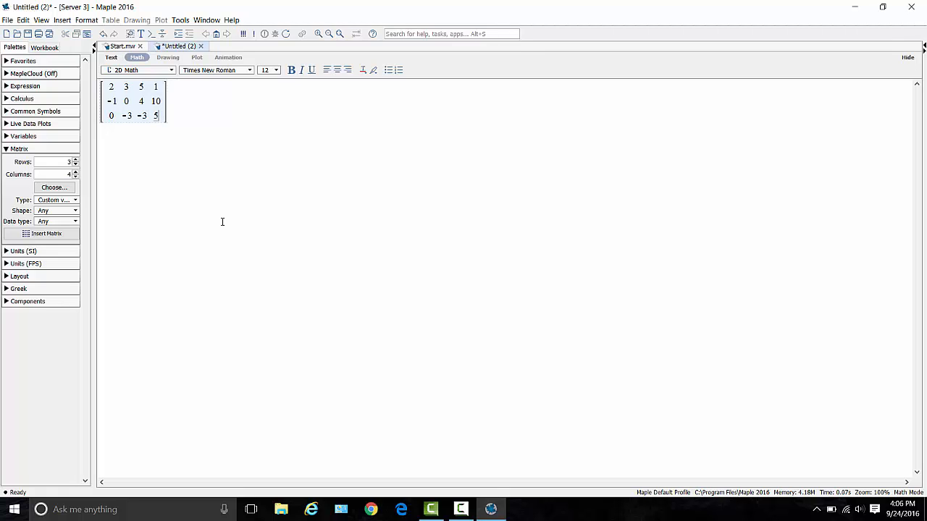
pyautogui.press('Return')
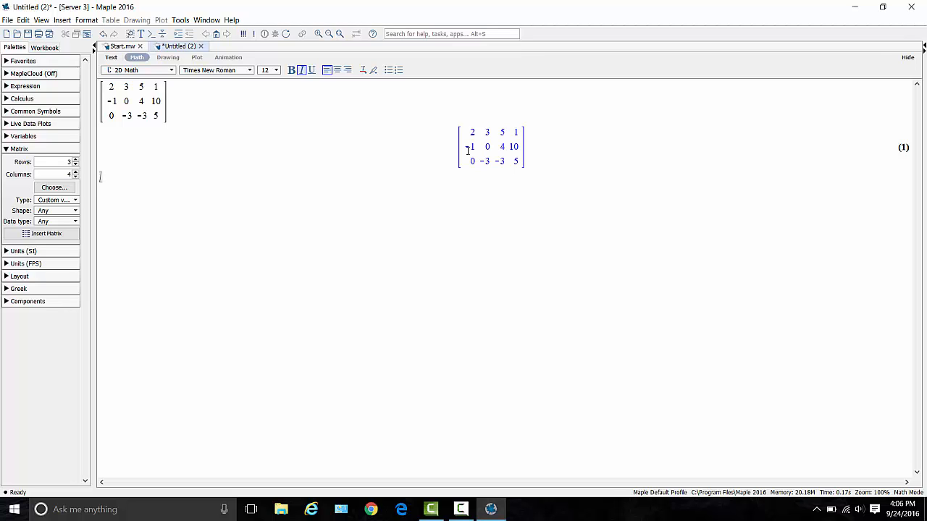
# Compute the reduced row echelon form of the evaluated 3×4 matrix.
pyautogui.rightClick(469, 148)
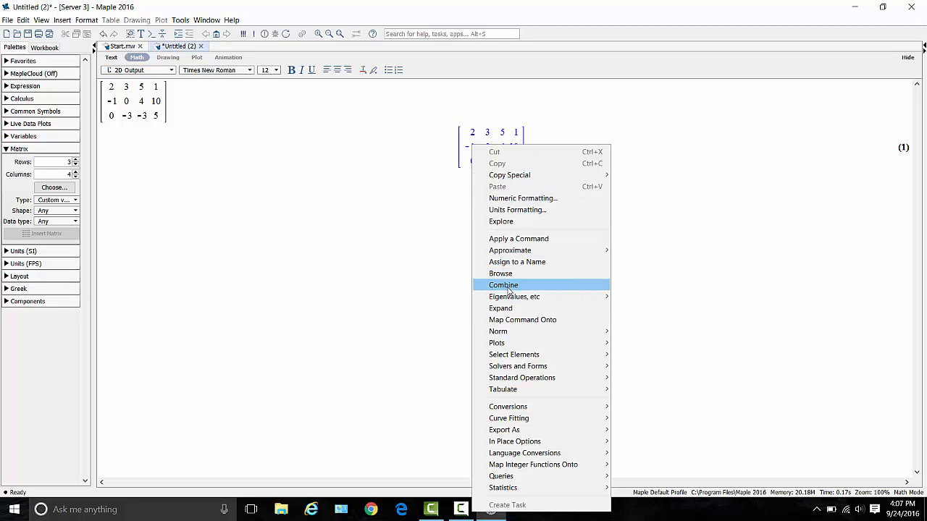
pyautogui.moveTo(510, 301)
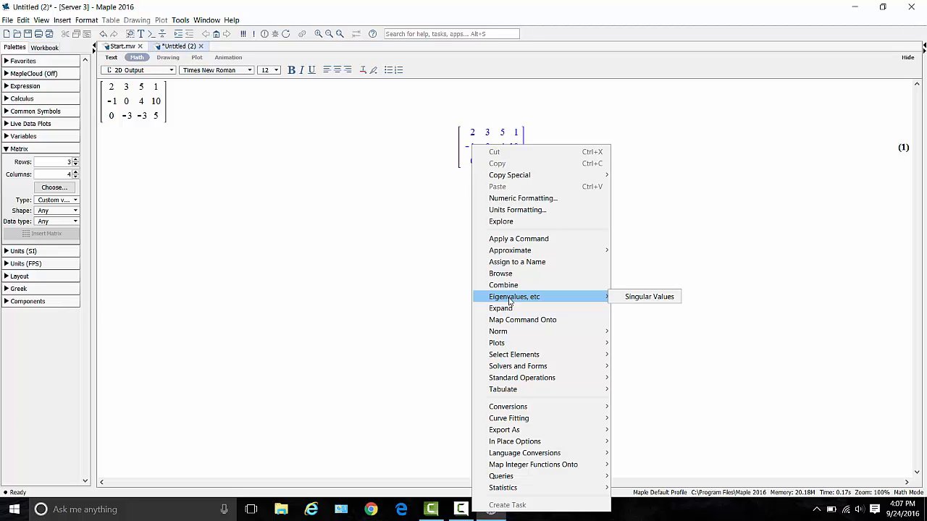
pyautogui.moveTo(512, 331)
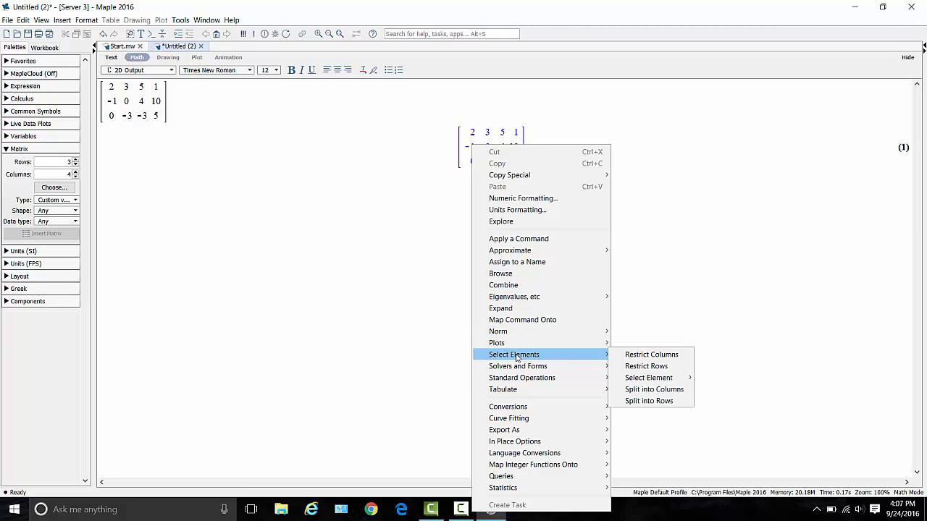
pyautogui.moveTo(513, 370)
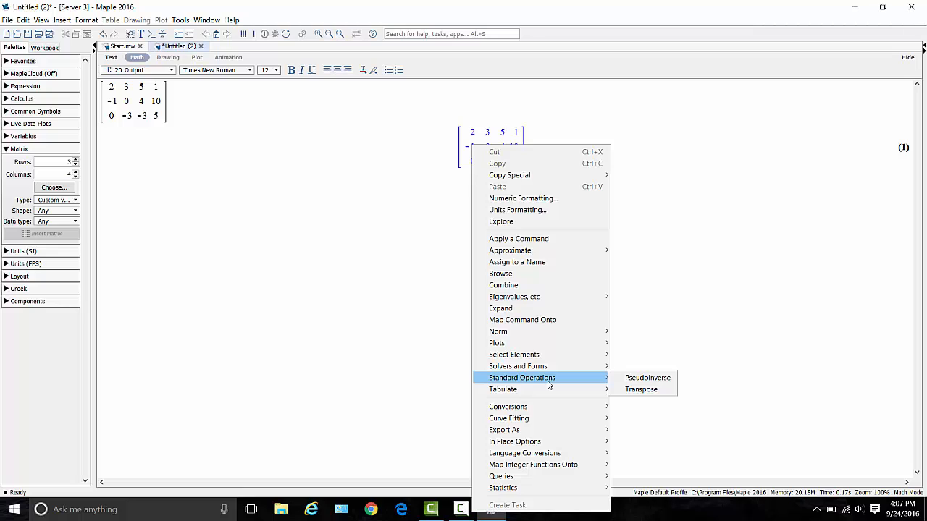
pyautogui.moveTo(552, 371)
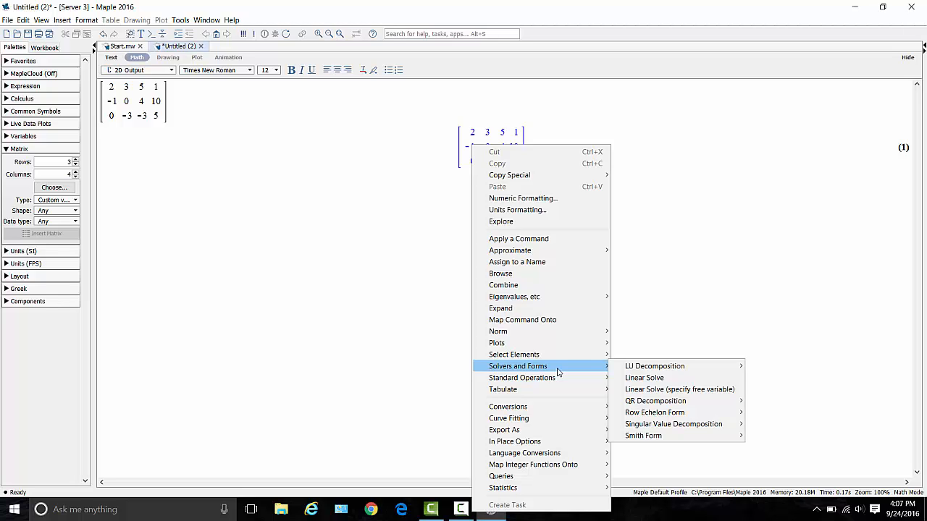
pyautogui.moveTo(630, 405)
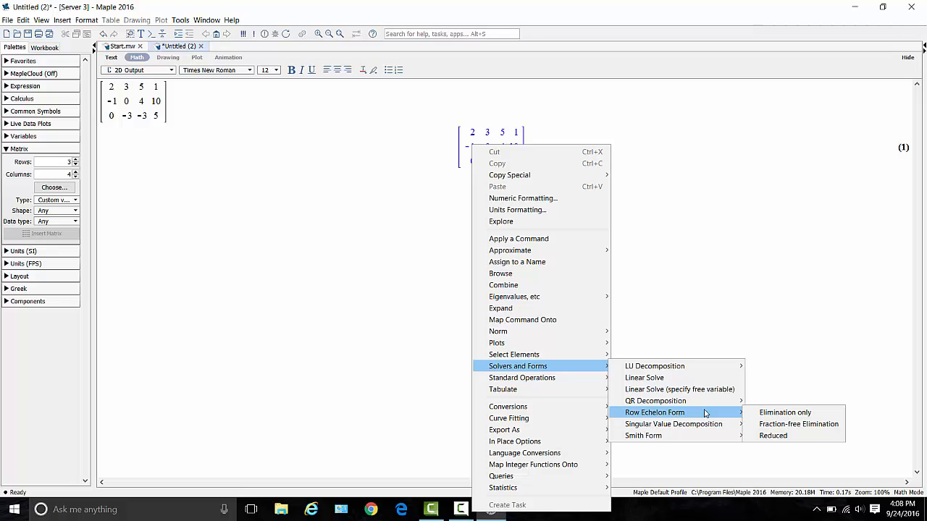
pyautogui.click(765, 437)
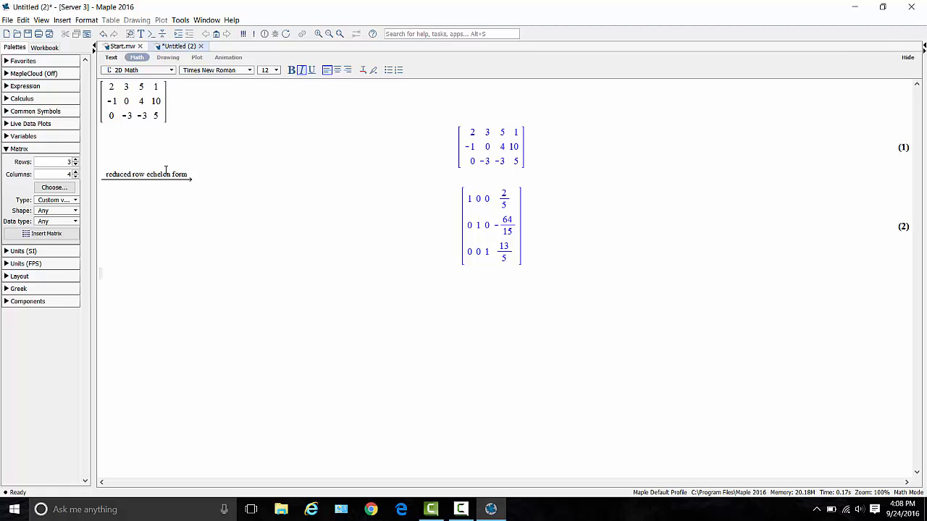
# Insert a 3×3 matrix below the reduced form and fill its first row with 1, 0 and 1.
pyautogui.click(77, 178)
pyautogui.click(58, 234)
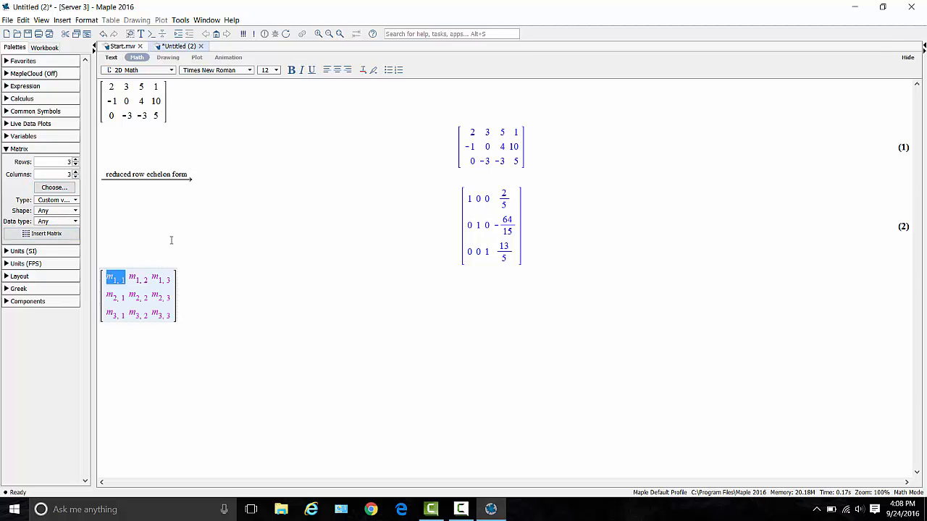
pyautogui.write('1')
pyautogui.press('Tab')
pyautogui.write('0')
pyautogui.press('Tab')
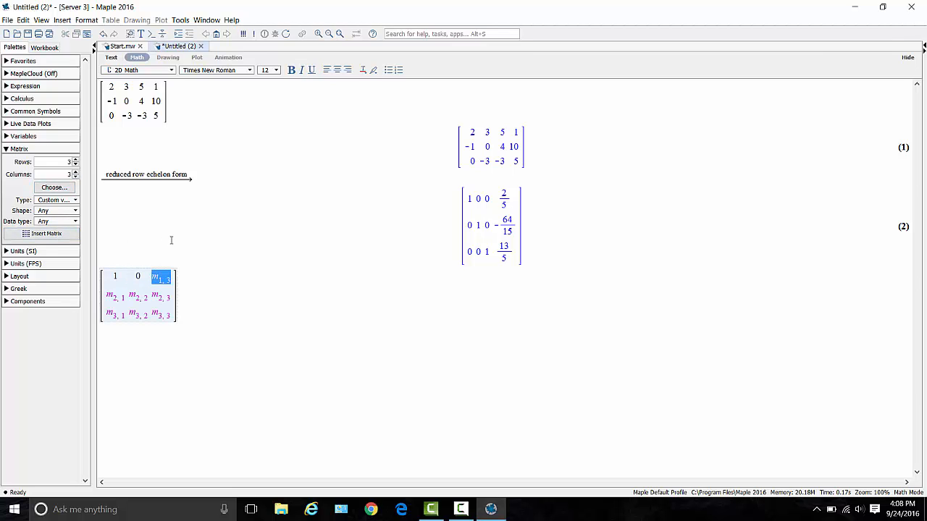
pyautogui.write('1')
pyautogui.press('Tab')
# Fill the second row of the 3×3 matrix with 0, 1 and 1.
pyautogui.write('0')
pyautogui.press('Tab')
pyautogui.write('1')
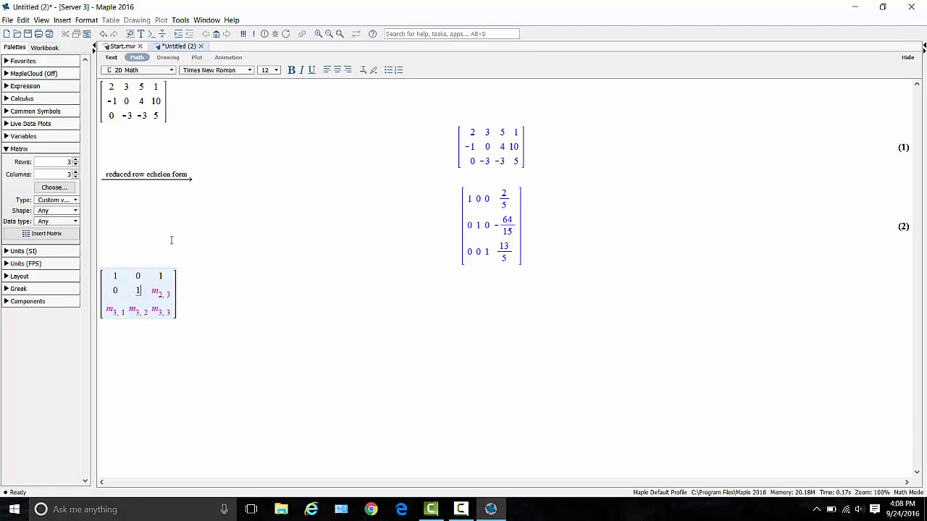
pyautogui.press('Tab')
pyautogui.write('1')
pyautogui.press('Tab')
# Fill the third row of the 3×3 matrix with -2, 3 and 5, and evaluate the matrix.
pyautogui.write('-2')
pyautogui.press('Tab')
pyautogui.write('3')
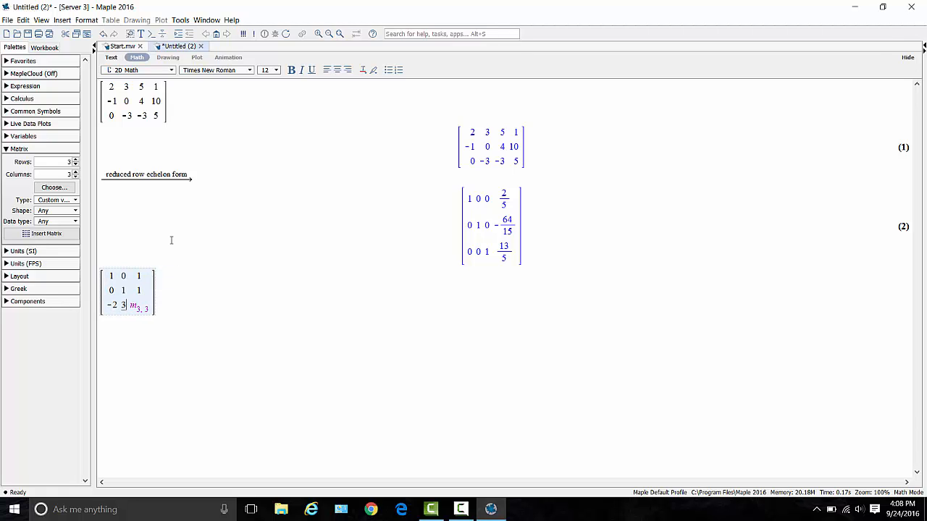
pyautogui.press('Tab')
pyautogui.write('5')
pyautogui.press('Return')
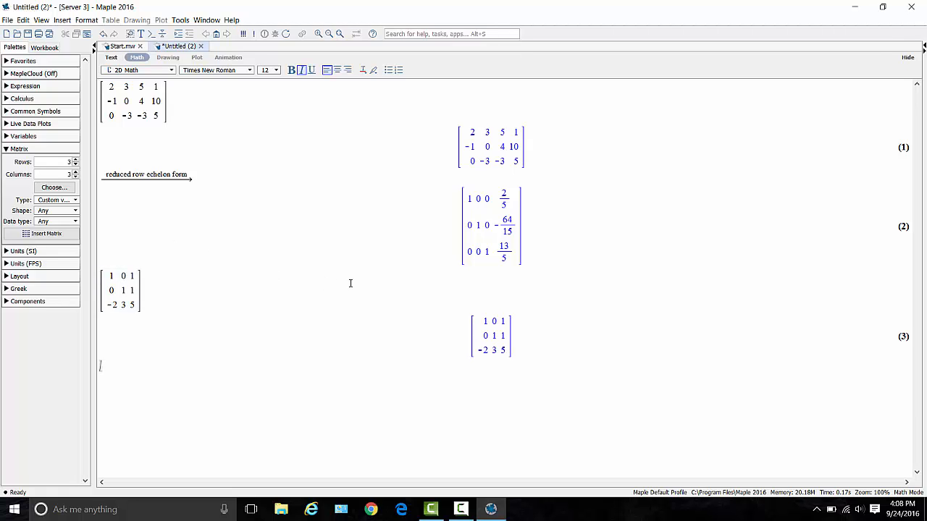
# Compute the determinant of the evaluated 3×3 matrix.
pyautogui.rightClick(502, 348)
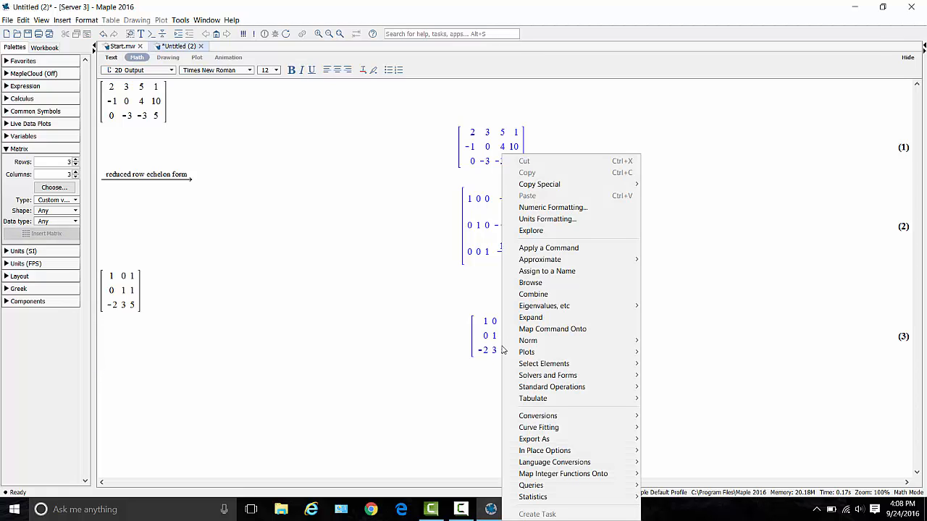
pyautogui.moveTo(520, 388)
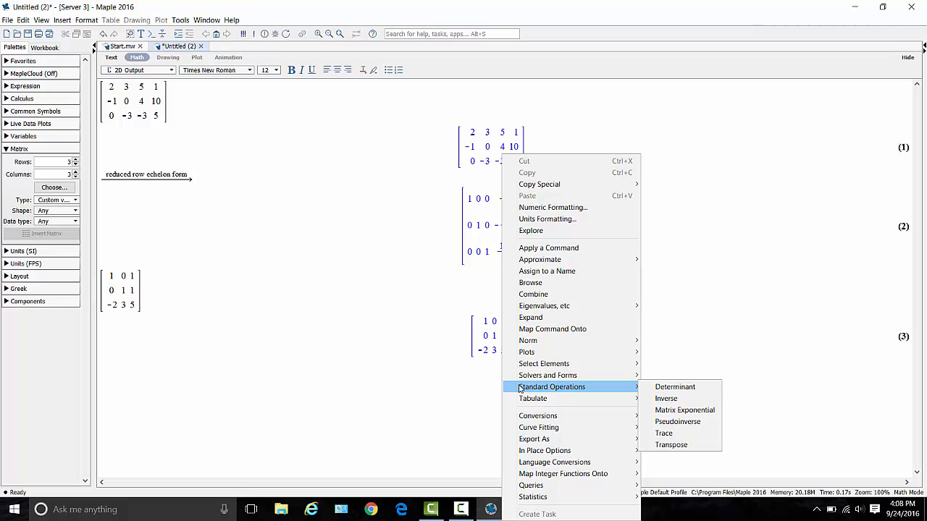
pyautogui.click(673, 387)
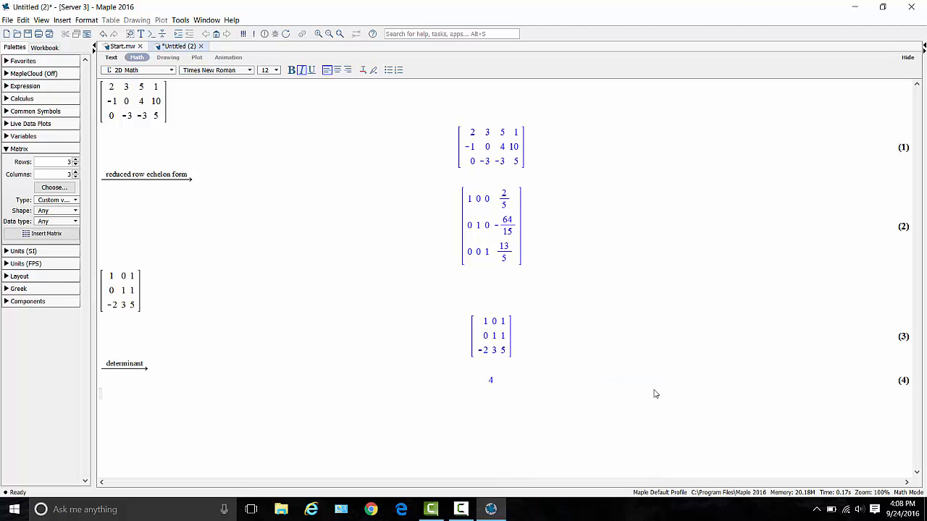
# Compute the inverse of the evaluated 3×3 matrix.
pyautogui.doubleClick(492, 335)
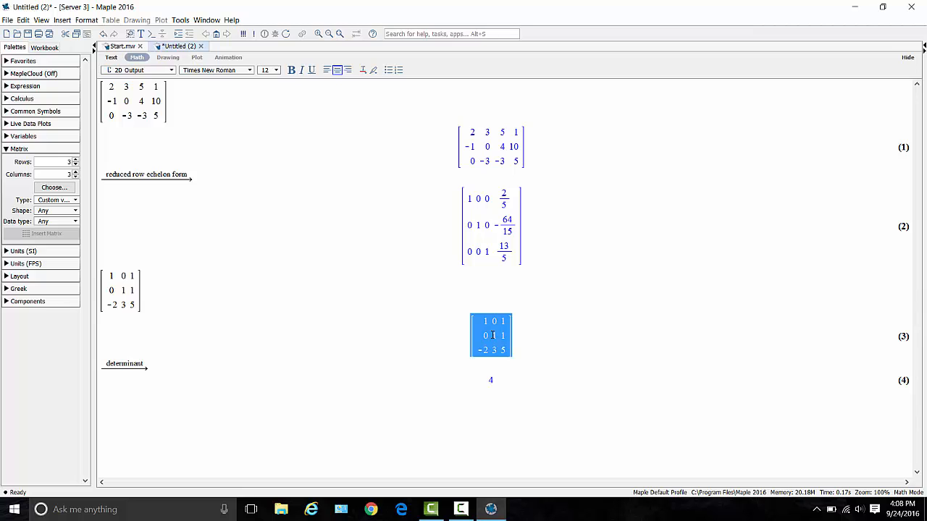
pyautogui.rightClick(492, 335)
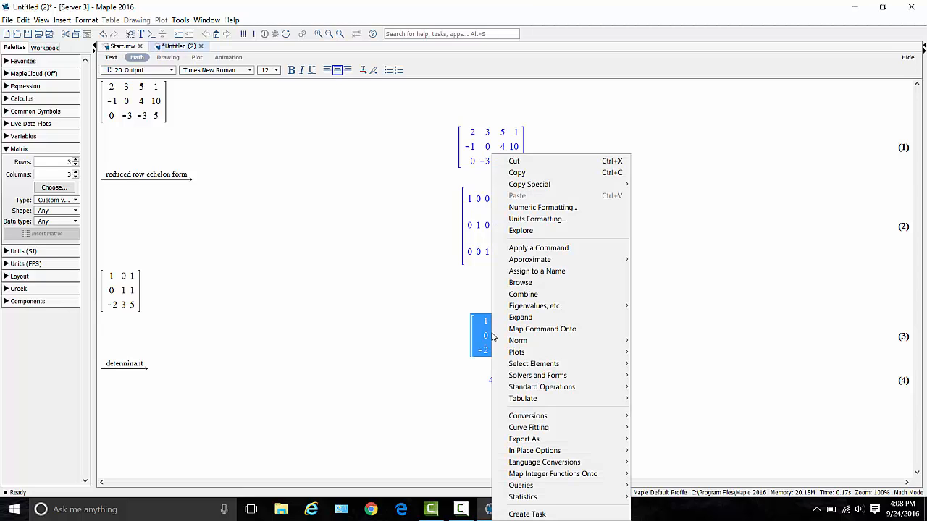
pyautogui.moveTo(510, 388)
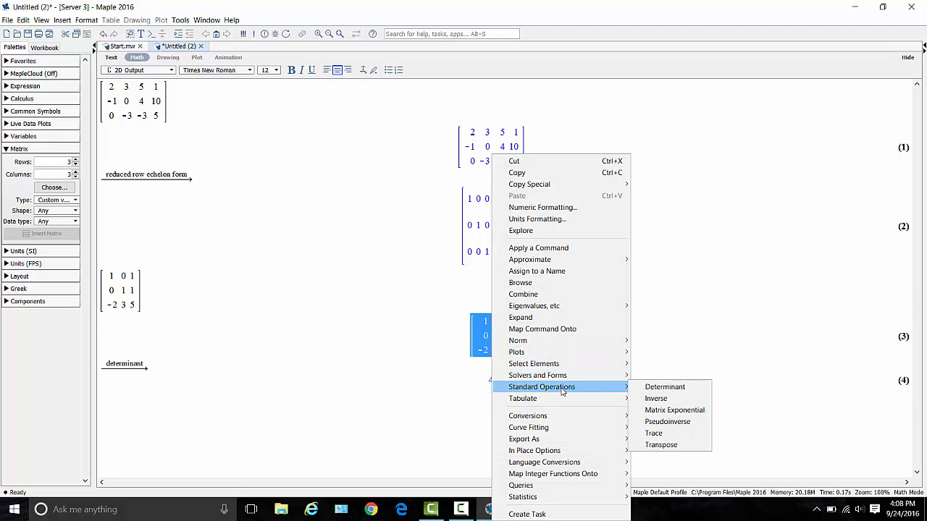
pyautogui.click(638, 400)
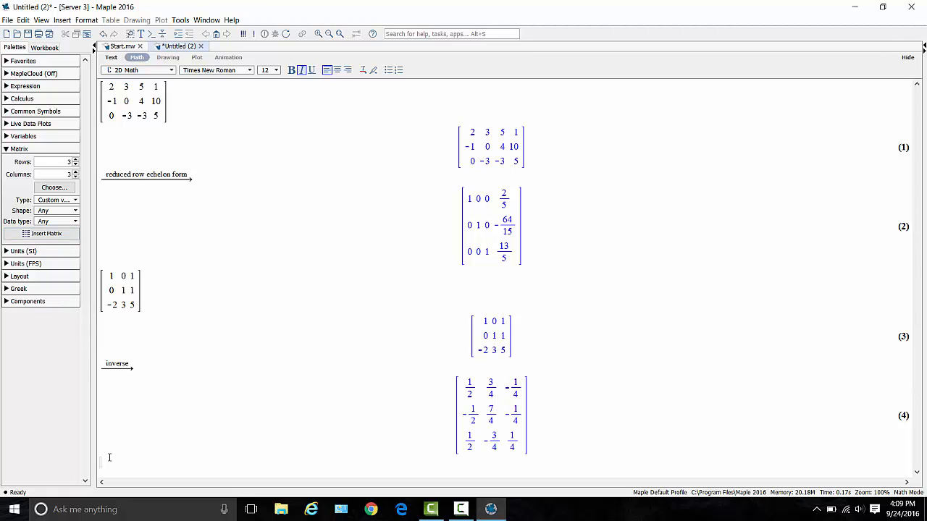
# Insert another 3×3 matrix below the inverse result and fill its first row with -4, 5 and 2.
pyautogui.click(46, 235)
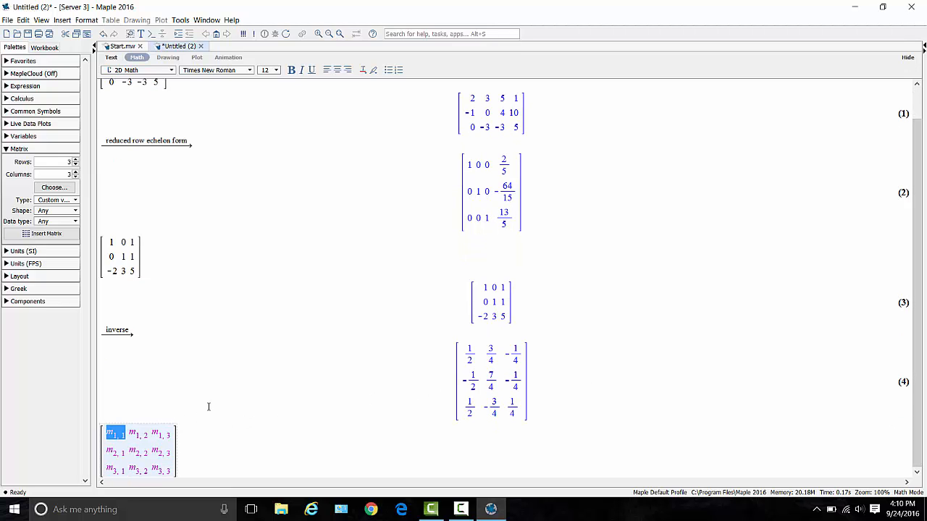
pyautogui.write('-')
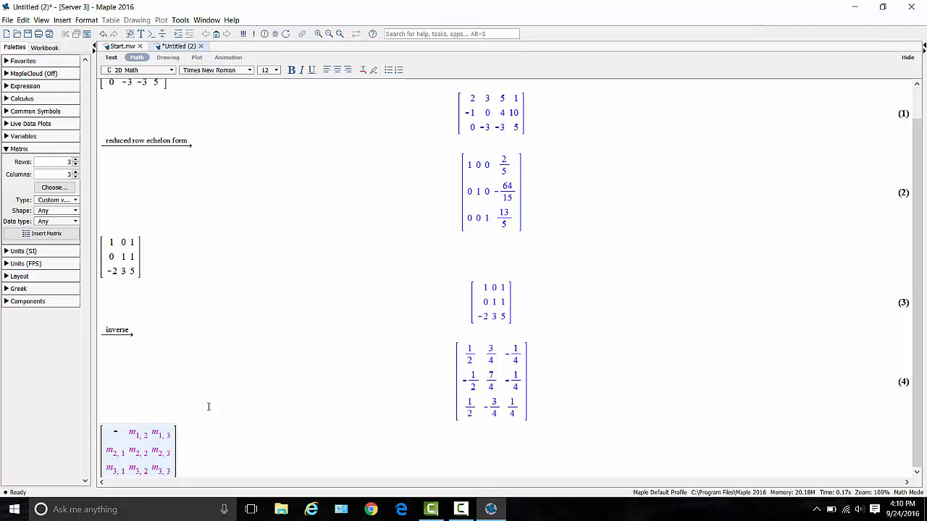
pyautogui.press('Tab')
pyautogui.hotkey('shift', 'Tab')
pyautogui.write('-4')
pyautogui.press('Tab')
pyautogui.write('5')
pyautogui.press('Tab')
pyautogui.write('2')
pyautogui.press('Tab')
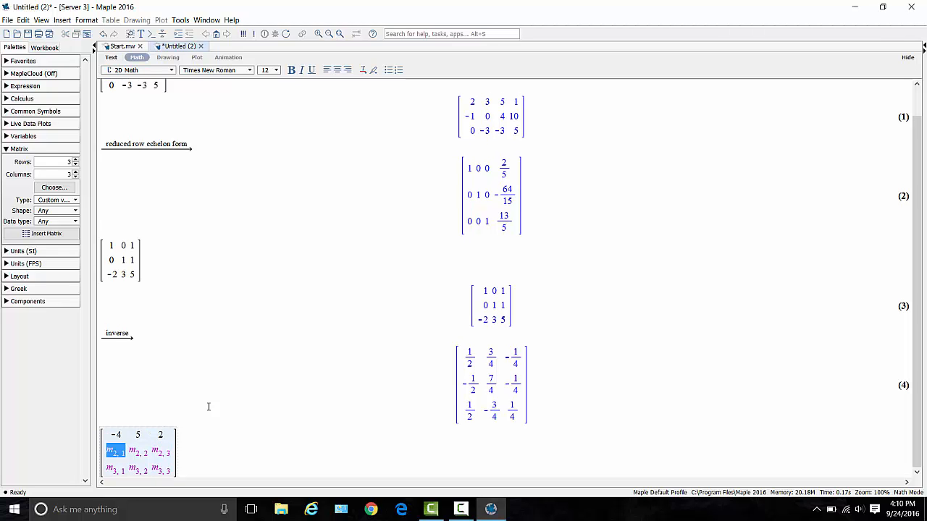
# Fill the second row of the new 3×3 matrix with 0, 2 and -2.
pyautogui.write('0')
pyautogui.press('Tab')
pyautogui.write('2')
pyautogui.press('Tab')
pyautogui.write('-2')
pyautogui.press('Tab')
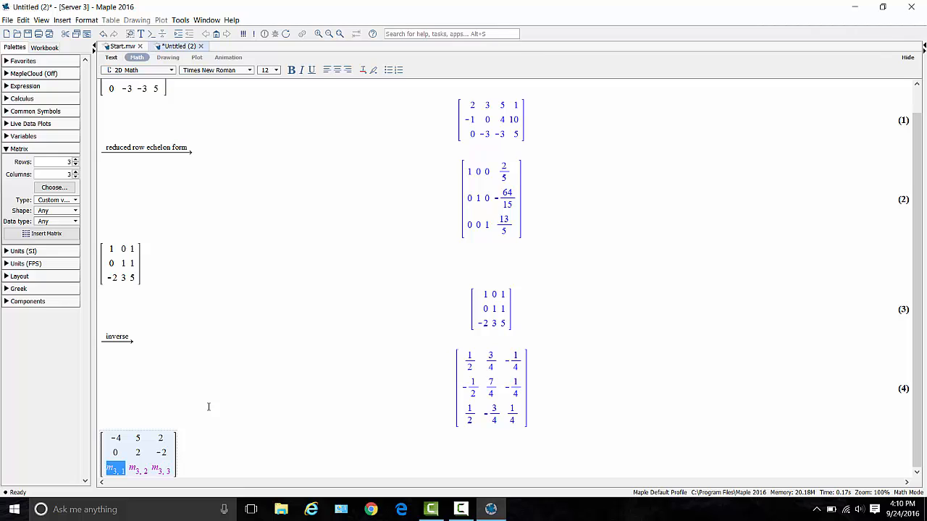
# Fill the third row of the new 3×3 matrix with 1, 1 and 1, and evaluate the matrix.
pyautogui.write('1')
pyautogui.press('Tab')
pyautogui.write('1')
pyautogui.press('Tab')
pyautogui.write('1')
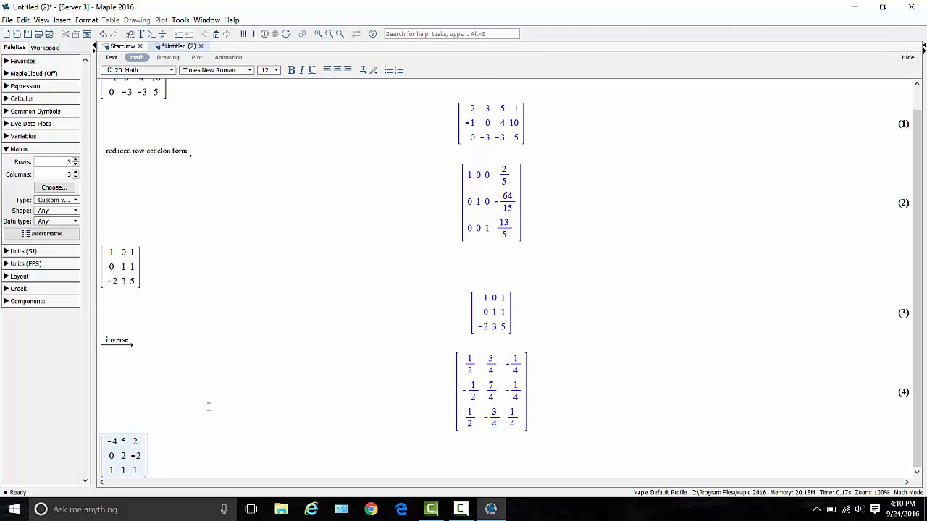
pyautogui.press('Return')
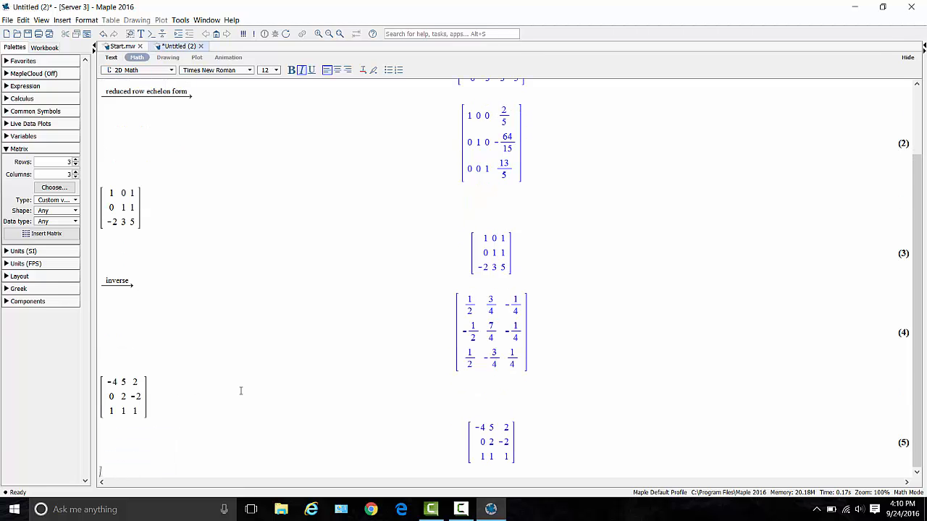
# Compute the reduced row echelon form of the newly evaluated 3×3 matrix.
pyautogui.rightClick(504, 435)
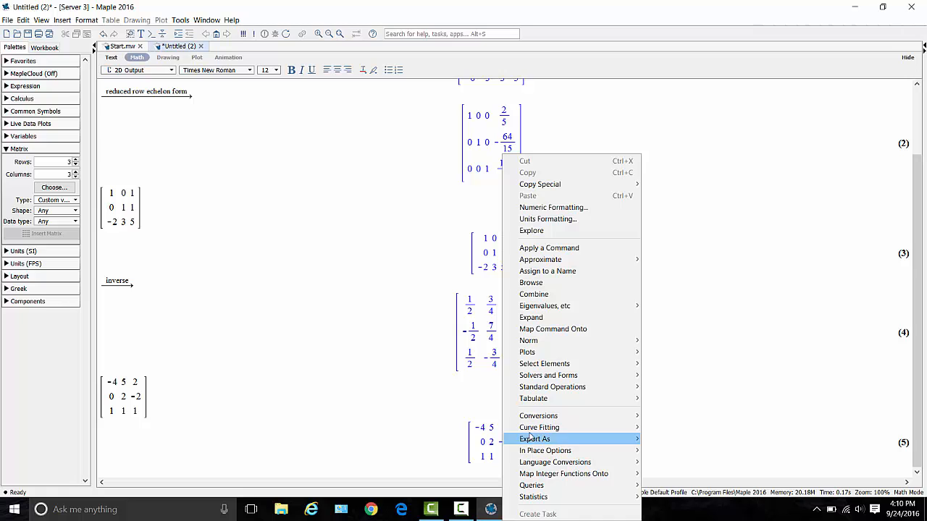
pyautogui.moveTo(574, 364)
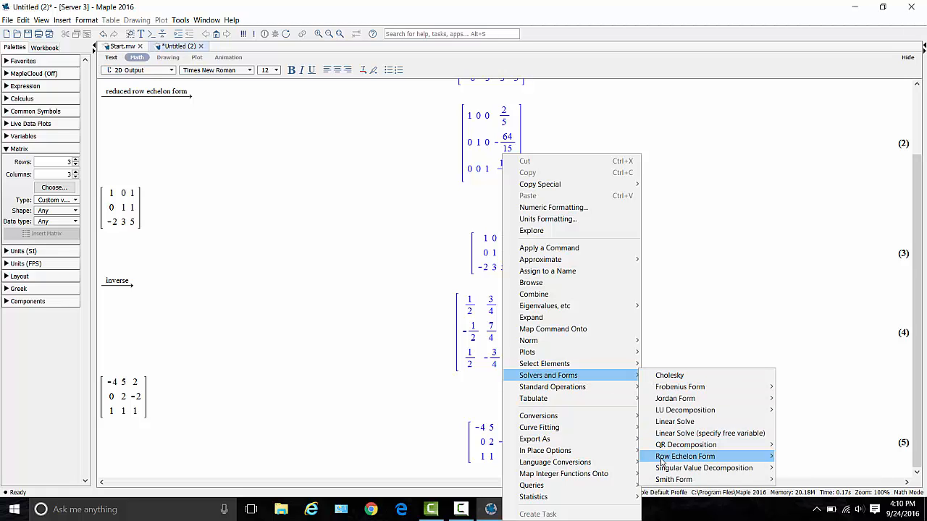
pyautogui.moveTo(662, 461)
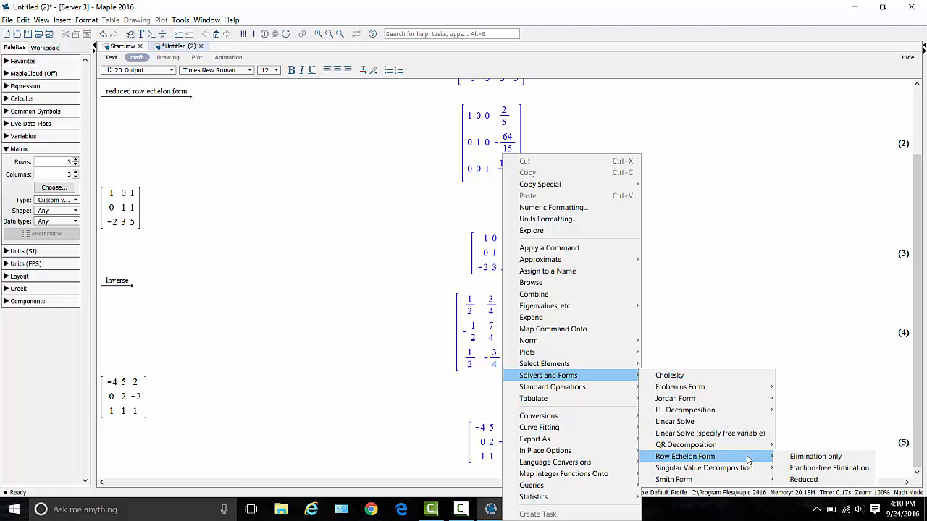
pyautogui.click(788, 482)
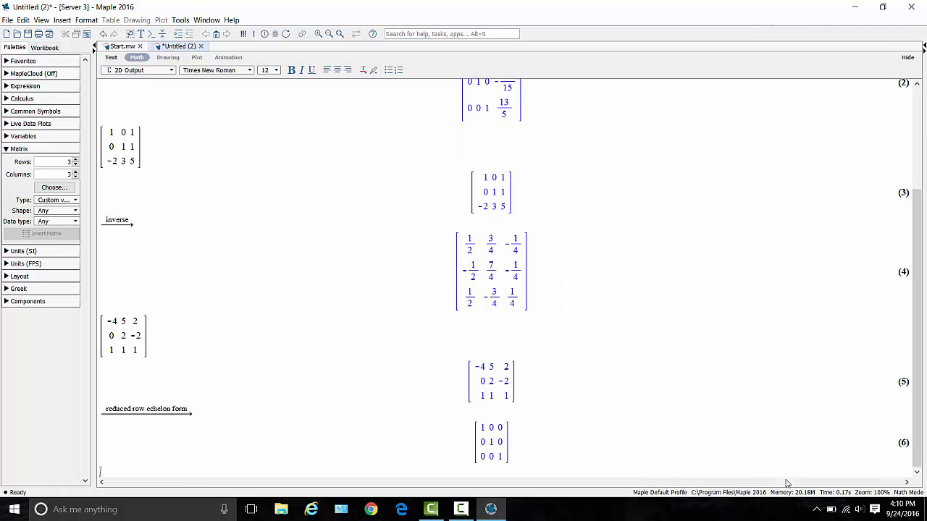